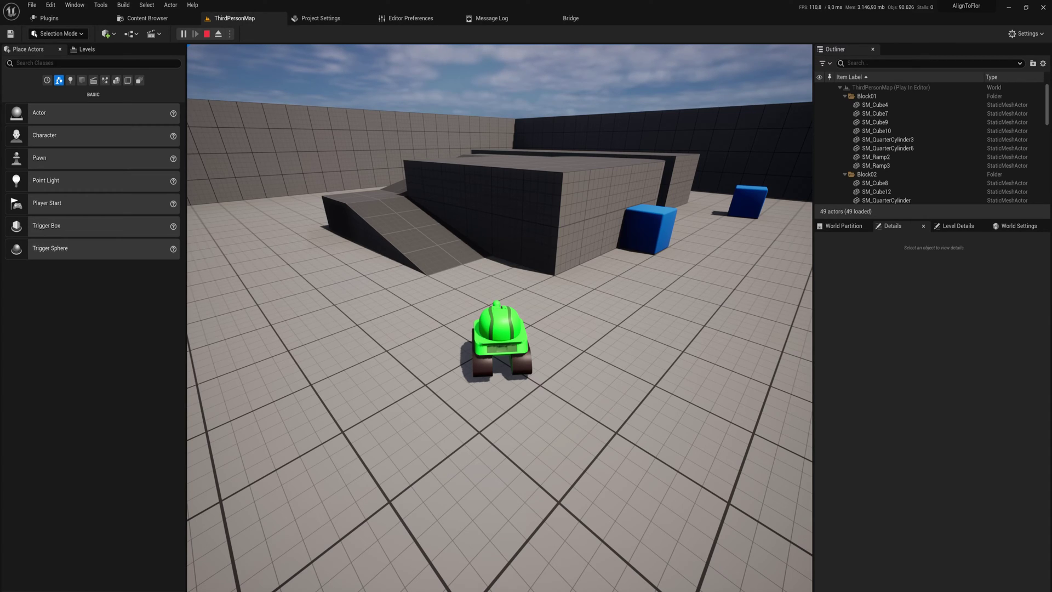
Step: Drive the tank around the ramps and blocks in the play session, and end the session
key("w")
key("a")
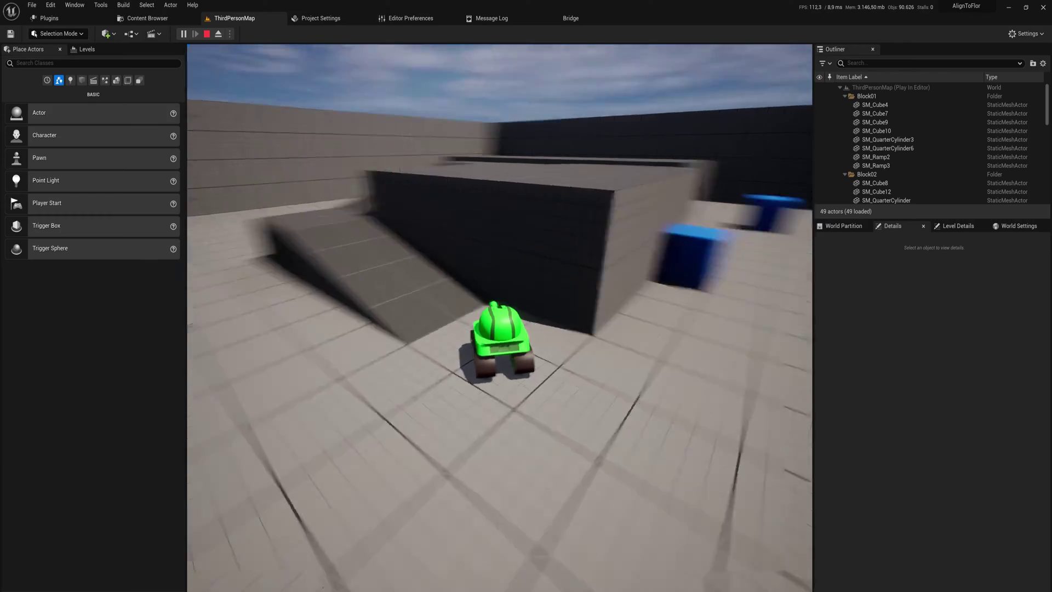
key("w")
key("d")
key("w")
key("a")
key("w")
key("Escape")
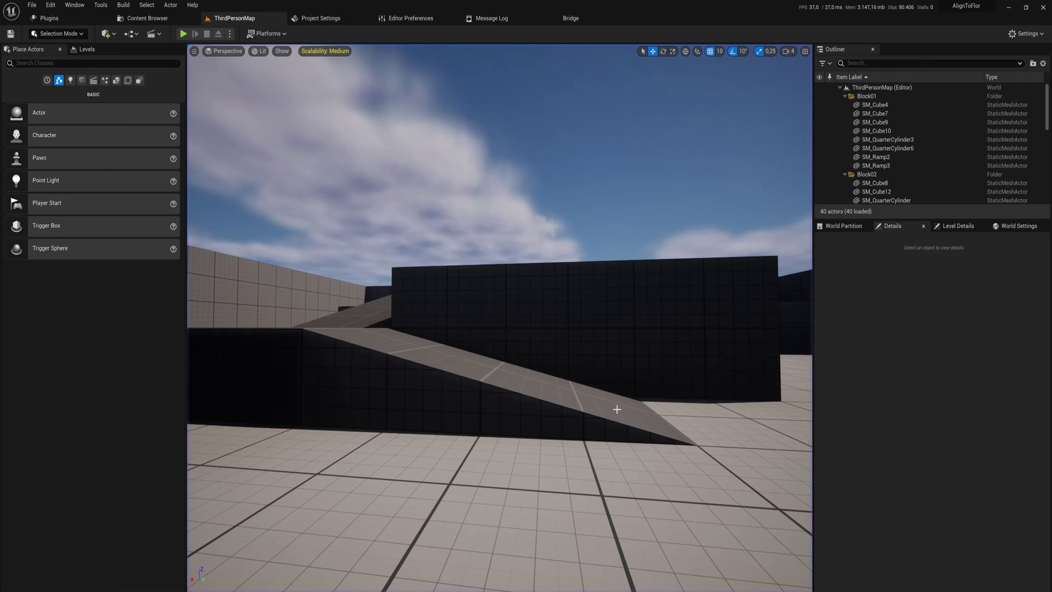
Step: Open the BP_ThirdPersonCharacter blueprint and add a custom event named AlignToFloor to its Event Graph
key("ctrl+space")
double_click(330, 297)
scroll(470, 366, "up", 3)
right_click_drag(373, 402, 391, 382)
right_click(391, 382)
type("cust")
key("Return")
type("AlignToFloor")
key("Return")
Step: Add an Event Tick node that calls Align to Floor, and arrange both nodes below the jump input group
scroll(586, 314, "up", 1)
right_click_drag(540, 387, 540, 364)
right_click_drag(670, 211, 621, 378)
right_click_drag(577, 134, 439, 548)
right_click_drag(439, 511, 661, 52)
right_click_drag(582, 441, 595, 316)
right_click(435, 334)
left_click(482, 439)
left_click_drag(460, 345, 494, 345)
type("align")
key("Return")
left_click_drag(514, 316, 450, 354)
left_click_drag(516, 353, 454, 311)
Step: Add a Float input named DeltaSec to the AlignToFloor custom event
left_click_drag(406, 382, 364, 382)
left_click(1044, 110)
left_click(809, 118)
type("DeltaSec")
key("Return")
left_click(955, 118)
left_click(964, 176)
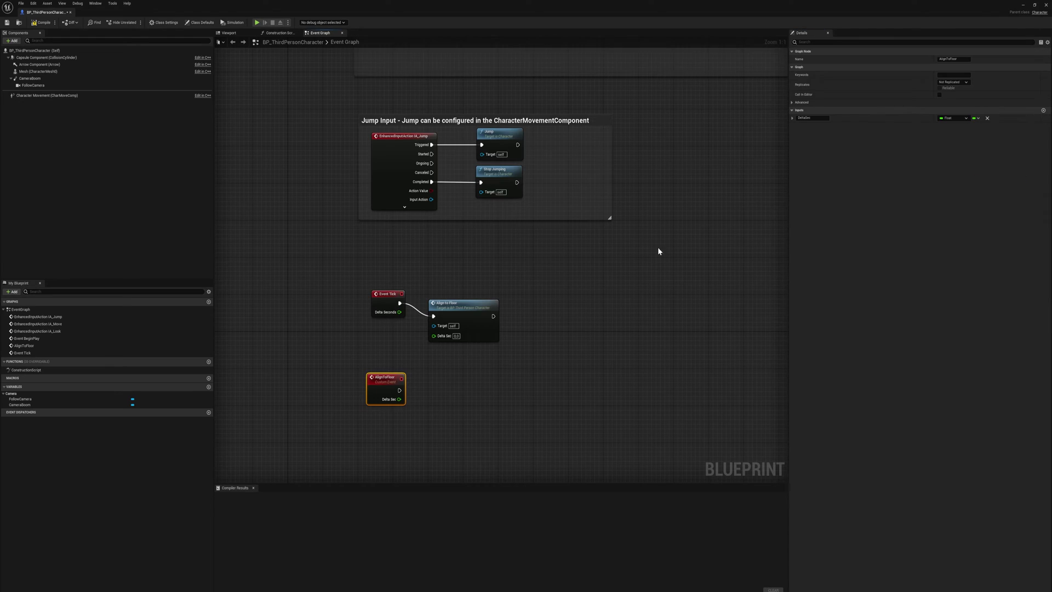
Step: Connect Event Tick's Delta Seconds to the Delta Sec input of the Align to Floor call
left_click_drag(400, 312, 434, 335)
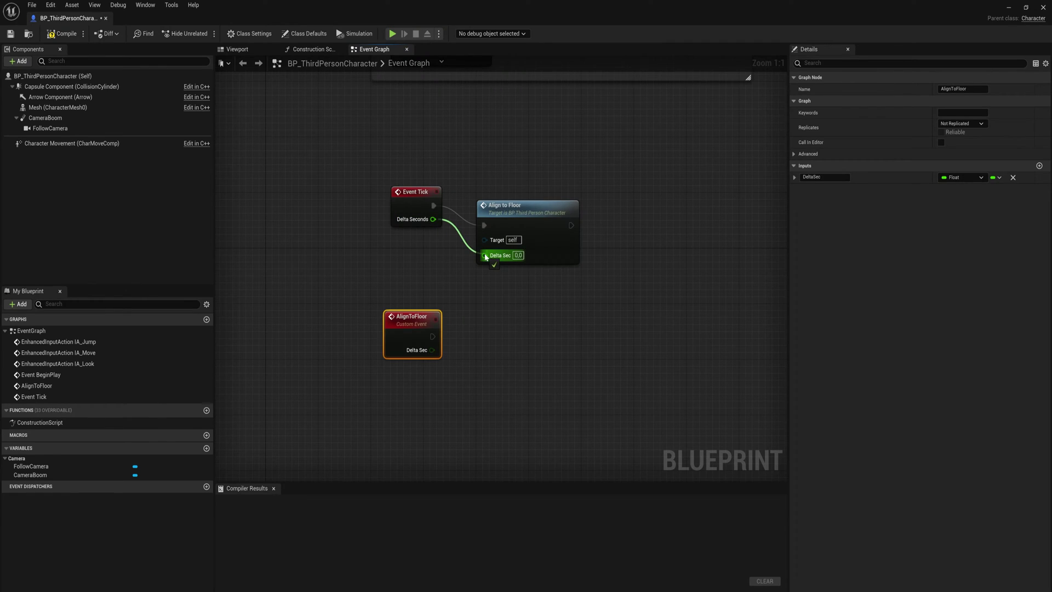
left_click_drag(486, 257, 486, 256)
left_click_drag(493, 206, 486, 177)
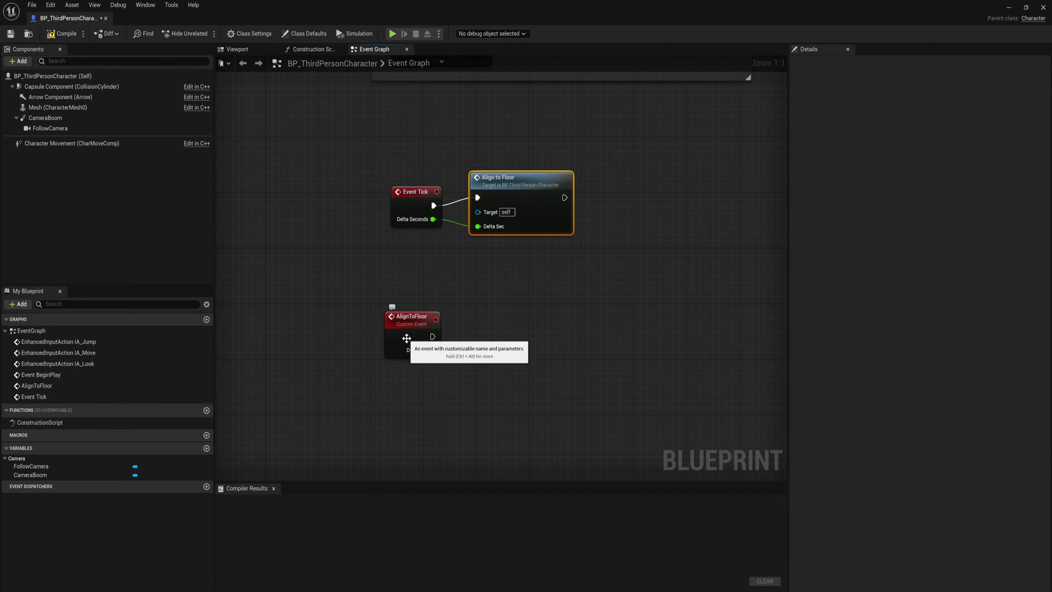
Step: Add a Line Trace By Channel node executed by the AlignToFloor event, leaving room between them
left_click_drag(432, 337, 557, 337)
type("line trace by")
key("Return")
key("Home")
left_click_drag(527, 269, 487, 255)
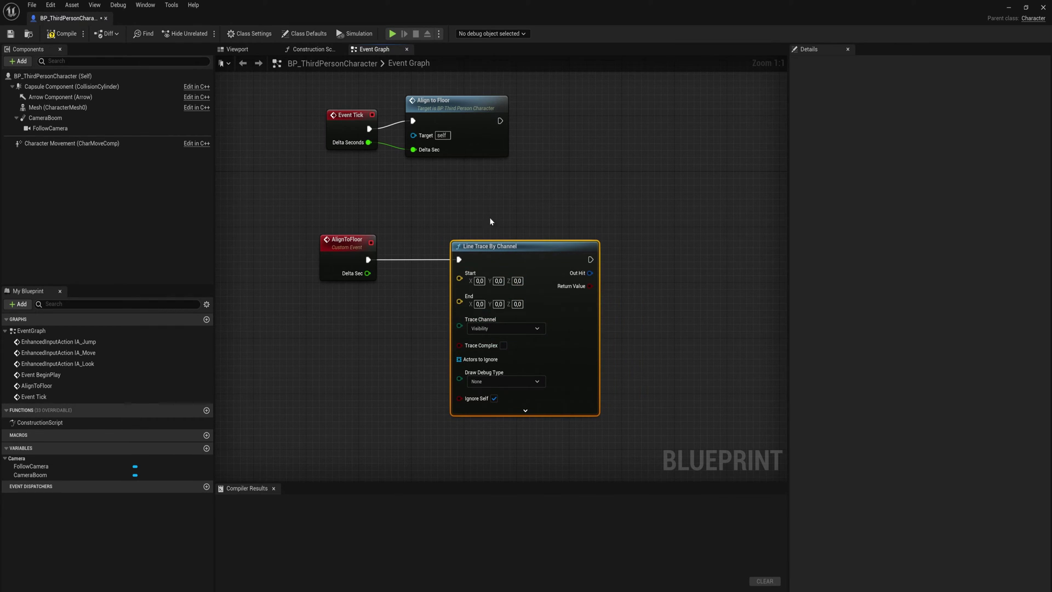
left_click_drag(490, 247, 642, 260)
Step: Add a reference to the character's Mesh and connect it to a Get World Location node
left_click_drag(31, 108, 346, 349)
type("get world loc")
key("Return")
left_click_drag(397, 360, 410, 332)
Step: Add a Get Up Vector node for the Mesh below the Get World Location node
right_click_drag(363, 426, 379, 369)
left_click_drag(333, 302, 343, 337)
type("get up")
key("Down")
key("Return")
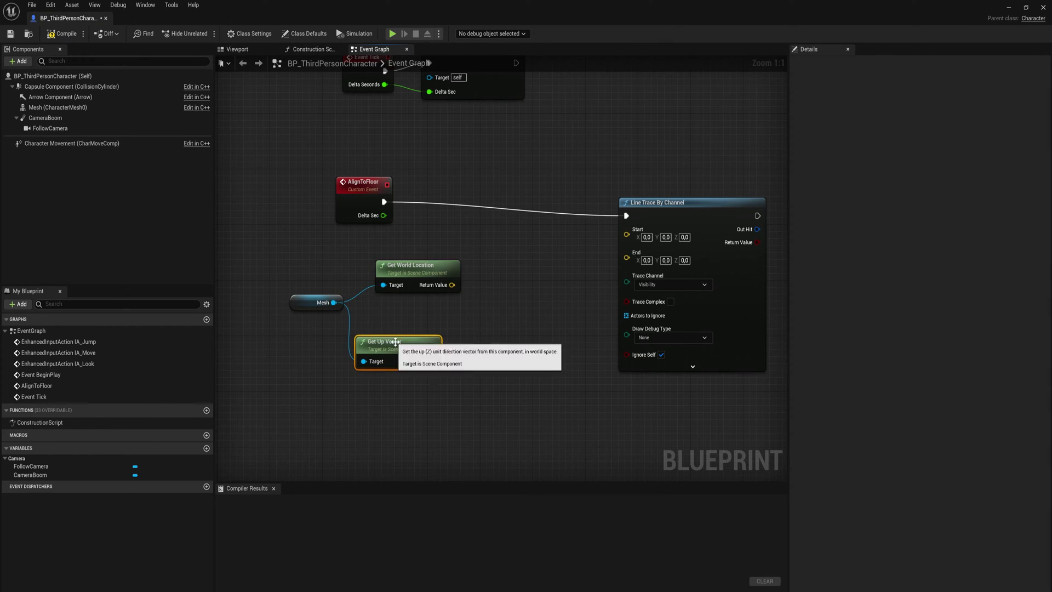
left_click_drag(395, 342, 402, 349)
Step: Connect the Mesh's world location to the line trace's Start and to a new subtract node
mouse_move(452, 285)
left_mouse_down()
mouse_move(575, 262)
mouse_move(627, 234)
left_mouse_up()
left_click_drag(452, 285, 506, 320)
type("-")
key("Return")
Step: Multiply the Mesh's up vector by -1000 and connect the product to the subtract node's second input
left_click_drag(438, 368, 467, 399)
type("+")
key("Return")
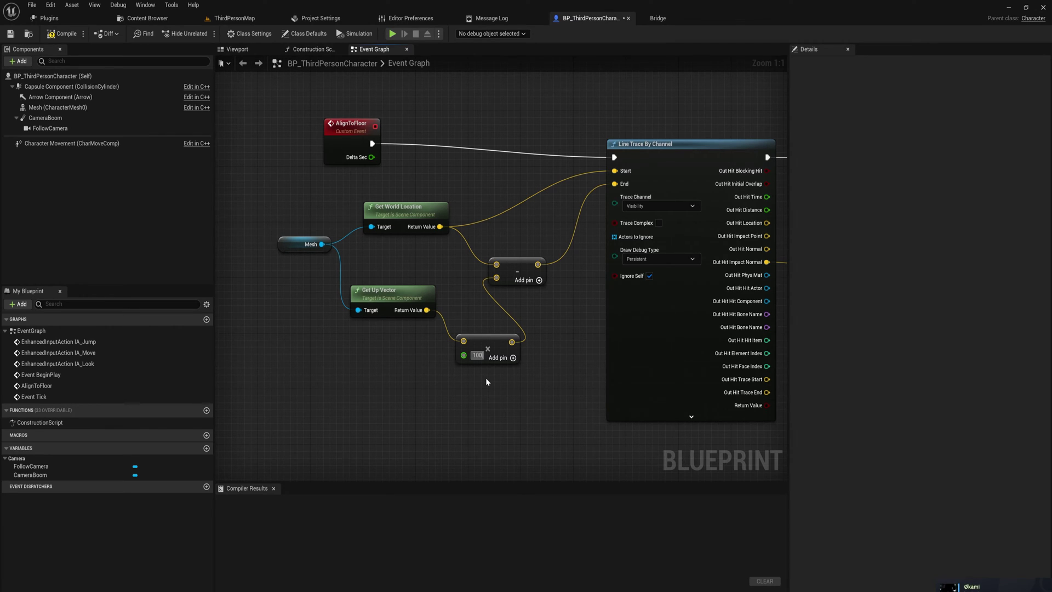
key("Return")
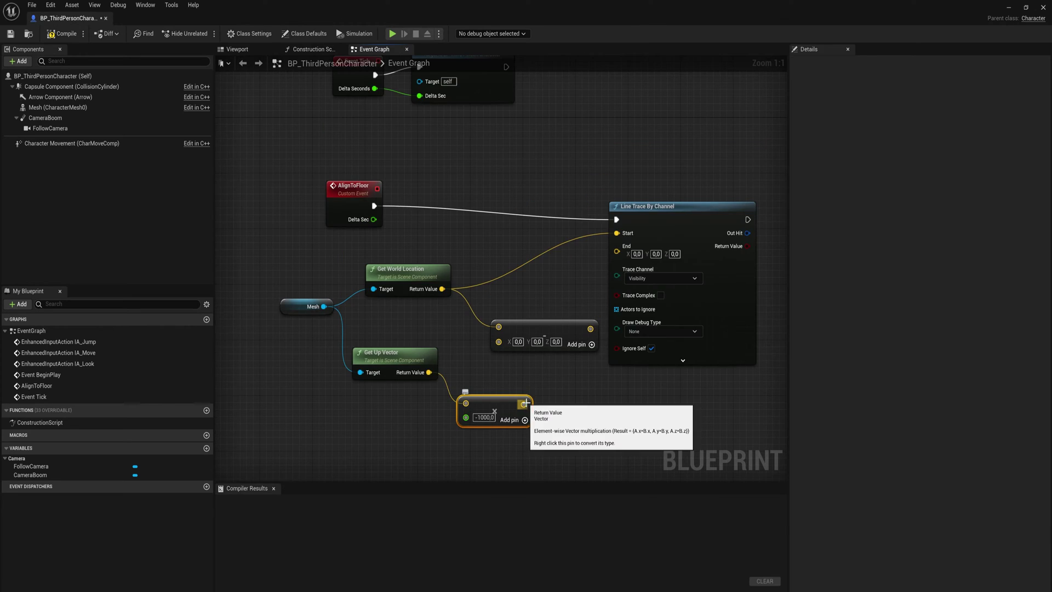
left_click_drag(524, 403, 503, 342)
Step: Connect the subtraction result to the line trace's End and split the trace's Out Hit struct pin
left_click(545, 380)
right_click_drag(553, 369, 537, 376)
left_click_drag(525, 335, 603, 258)
right_click_drag(553, 393, 354, 422)
right_click(533, 271)
left_click(567, 299)
mouse_move(631, 420)
right_mouse_down()
mouse_move(603, 206)
mouse_move(587, 343)
right_mouse_up()
right_click_drag(532, 341, 548, 358)
Step: Add another Mesh reference after the line trace and create a Set World Rotation node for it
left_click(57, 108)
left_click_drag(620, 154, 620, 154)
right_click_drag(679, 203, 463, 235)
left_click_drag(447, 193, 549, 227)
type("set world")
key("Up")
key("Up")
key("Up")
key("Up")
key("Up")
key("Up")
key("Up")
key("Up")
key("Return")
Step: Connect the line trace's execution to Set World Rotation and move it farther along together with its Mesh reference
left_click_drag(301, 230, 555, 252)
left_click_drag(436, 202, 560, 222)
right_click_drag(678, 219, 612, 236)
left_click(541, 246, "shift")
mouse_move(525, 249)
left_mouse_down()
mouse_move(641, 231)
mouse_move(671, 236)
left_mouse_up()
Step: Add a Get Slope Degree Angles node and connect Out Hit Impact Normal to its Floor Normal input
right_click_drag(312, 389, 476, 290)
left_click_drag(430, 277, 495, 294)
left_click(477, 251)
right_click(494, 286)
type("get s")
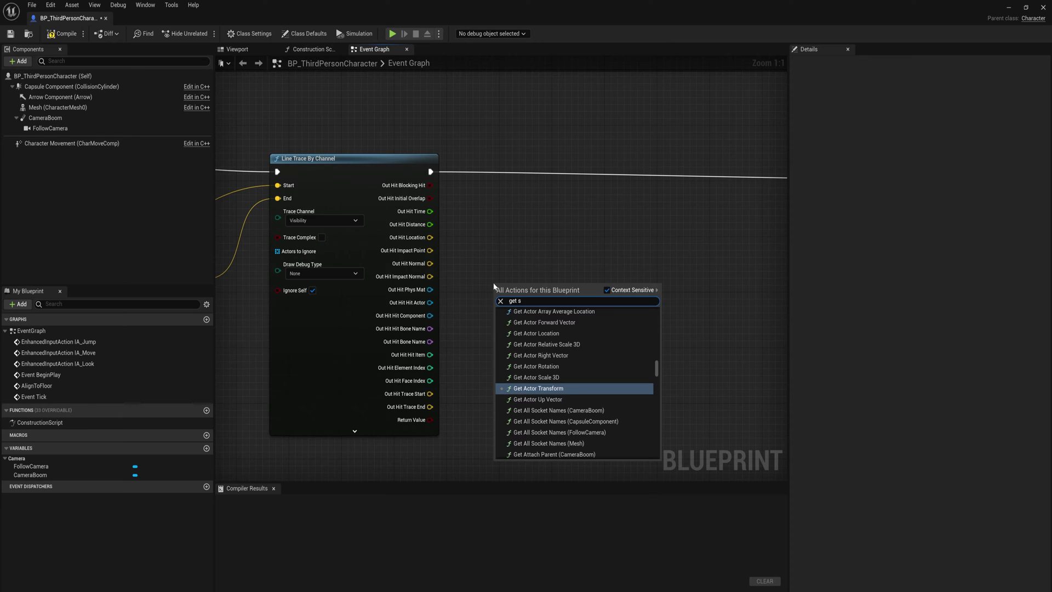
type("lope")
key("Return")
left_click_drag(567, 283, 620, 284)
left_click_drag(430, 276, 614, 281)
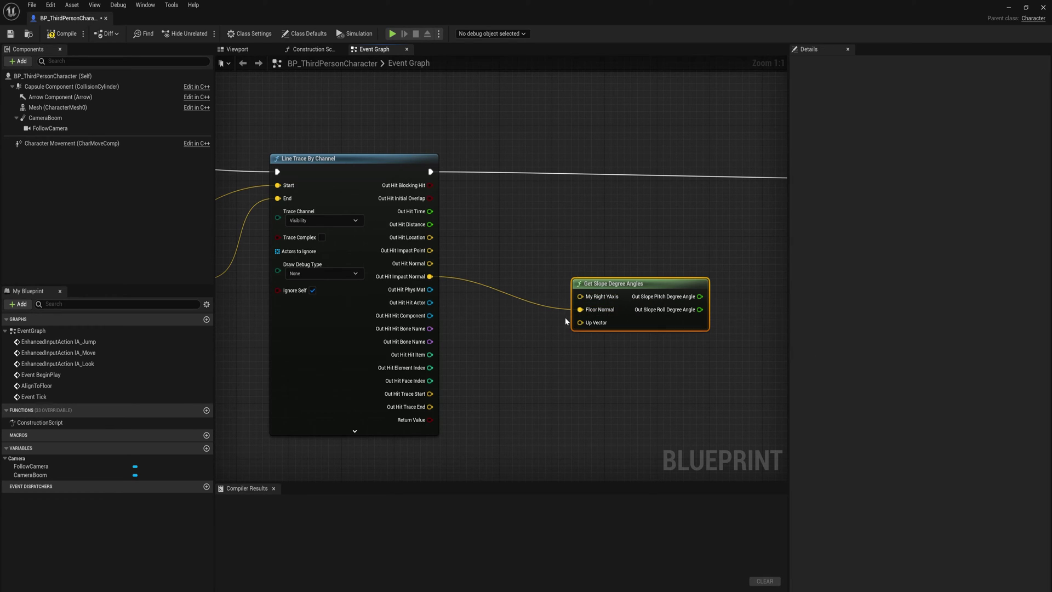
Step: Add a Get Actor Right Vector node above Get Slope Degree Angles
right_click(479, 226)
type("get right")
key("Up")
key("Up")
key("Up")
key("Return")
Step: Add a Get Actor Up Vector node and connect the up and right vectors to Up Vector and My Right YAxis
right_click(507, 356)
type("get up vect")
key("Down")
key("Return")
left_click_drag(596, 379, 581, 322)
left_click_drag(570, 250, 581, 296)
right_click_drag(681, 278, 563, 270)
left_click_drag(444, 357, 392, 343)
left_click_drag(424, 226, 397, 233)
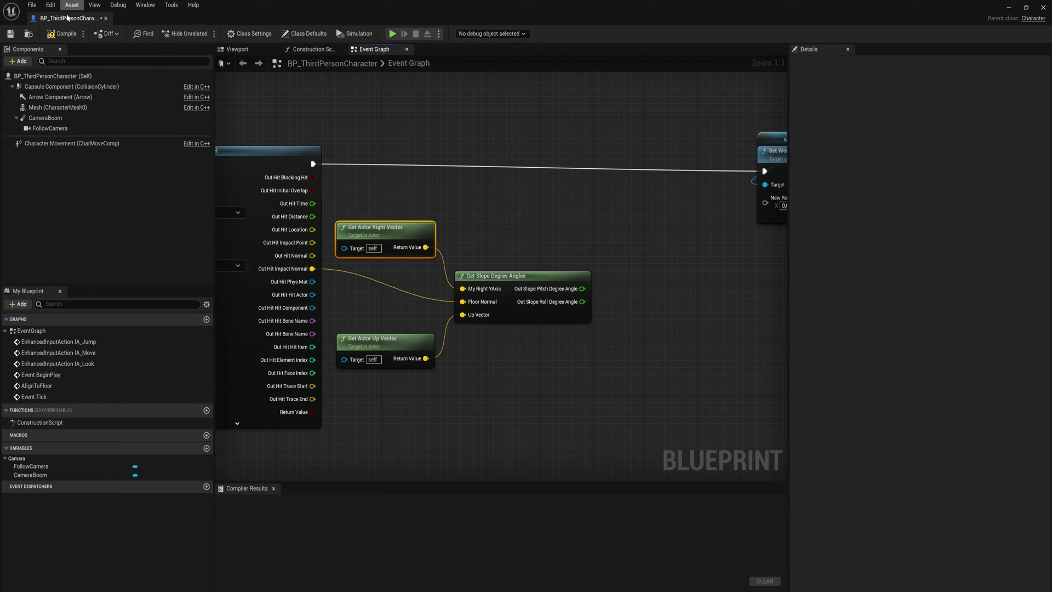
Step: Dock the BP_ThirdPersonCharacter editor in the main window and look over the ramp in ThirdPersonMap
left_click_drag(67, 18, 655, 19)
left_click(235, 18)
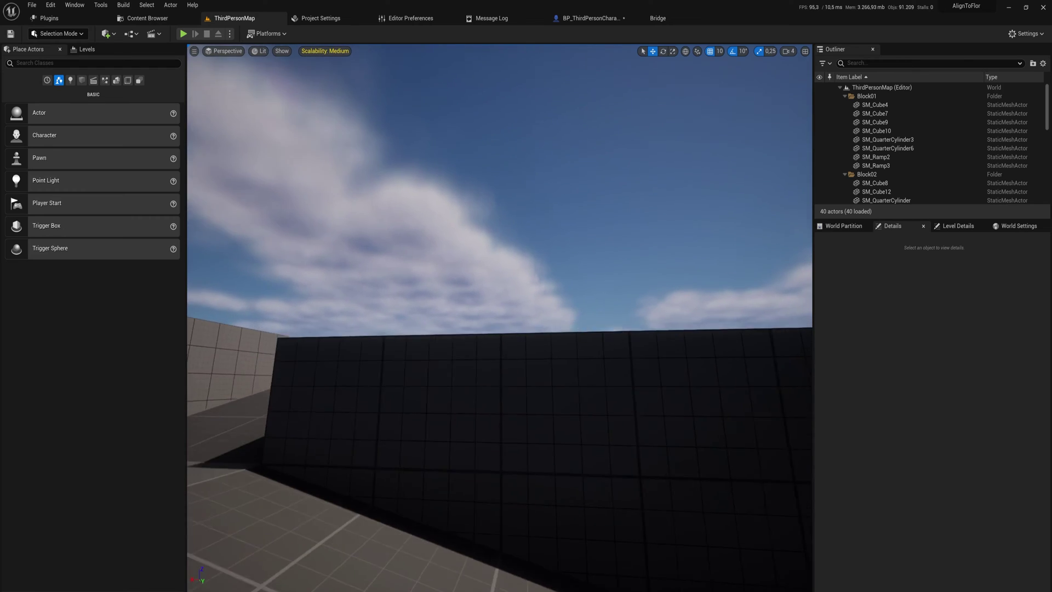
key("s")
right_click_drag(428, 398, 434, 434)
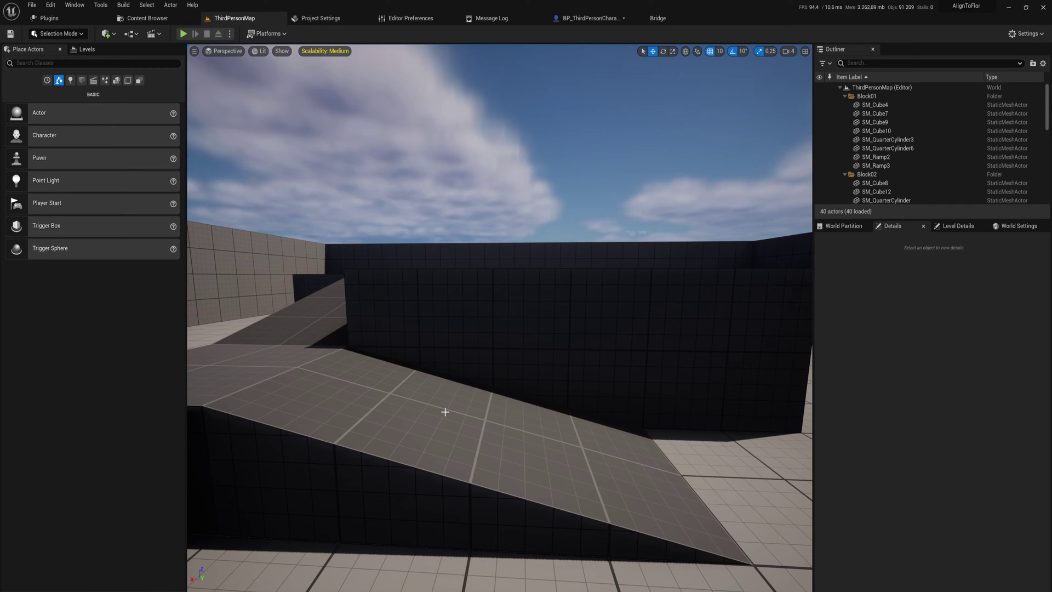
Step: In the blueprint, add a negate node for Out Slope Pitch Degree Angle and connect the line trace's execution to it
left_click(590, 18)
left_click(570, 276)
right_click_drag(623, 296, 537, 318)
left_click_drag(497, 311, 516, 216)
type("neg")
key("Return")
left_click_drag(531, 219, 484, 193)
left_click_drag(228, 184, 476, 193)
Step: Try multiplying Out Slope Roll Degree Angle by -1 with a multiply node
left_click_drag(499, 323, 536, 282)
type("*")
key("Return")
left_click(555, 300)
type("-1")
key("Return")
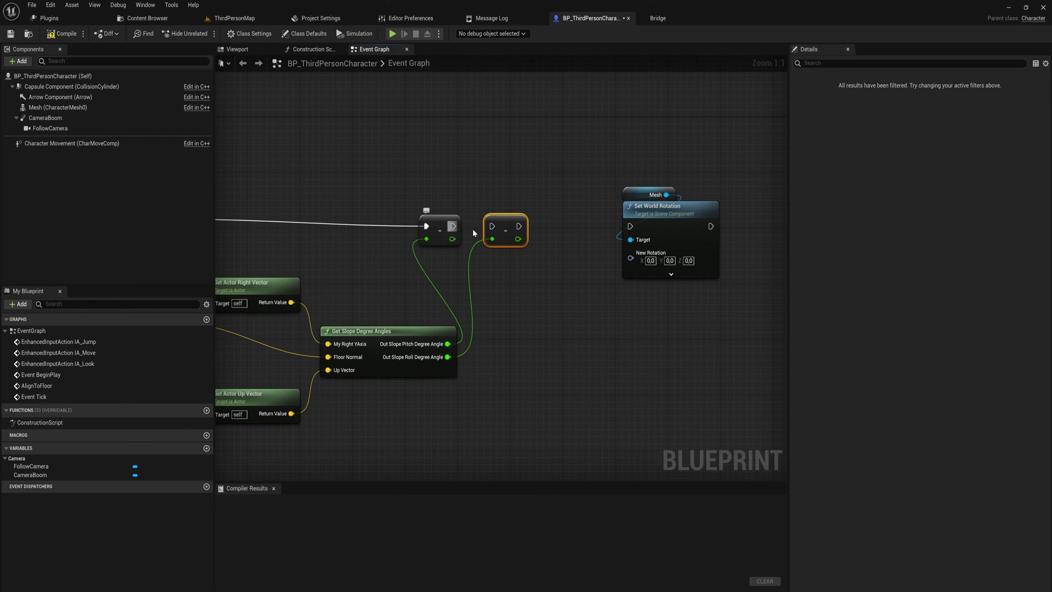
Step: Chain the execution of the two negate nodes and move Set World Rotation with its Mesh reference farther along
left_click_drag(452, 226, 488, 230)
left_click_drag(589, 163, 700, 206)
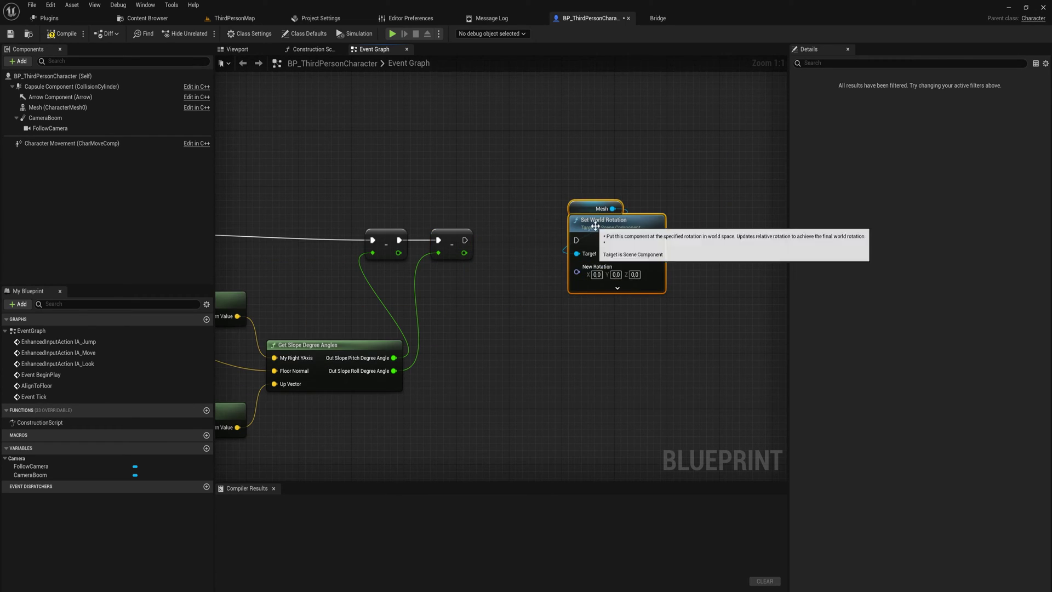
right_click_drag(491, 303, 494, 304)
Step: Add a Make Rotator node and connect the first negate output to X (Roll) and the second to Y (Pitch)
left_click(494, 305)
right_click(494, 305)
type("make rota")
key("Return")
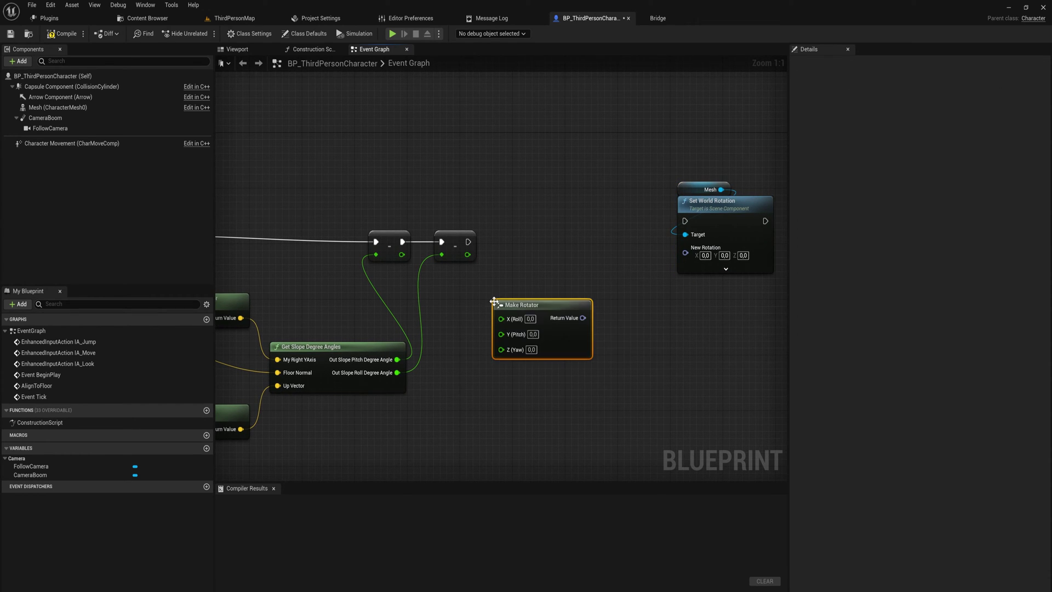
left_click_drag(402, 255, 501, 318)
left_click_drag(466, 255, 501, 331)
left_click_drag(560, 309, 587, 316)
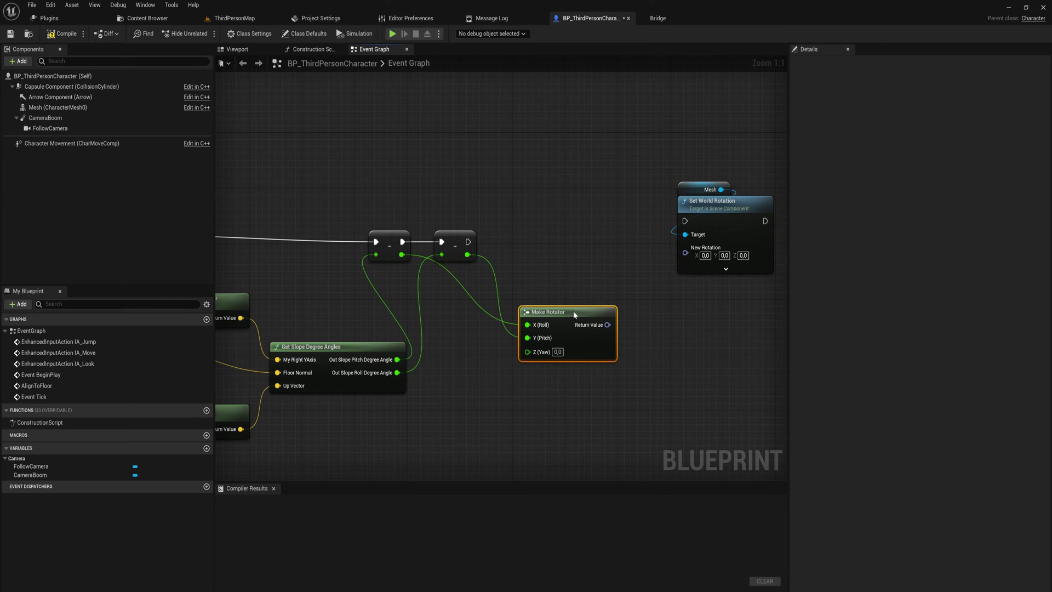
Step: Add a Mesh reference above the negate nodes and connect it to a Get World Rotation node
right_click_drag(413, 187, 482, 211)
left_click_drag(57, 108, 439, 170)
type("get world")
left_click(485, 224)
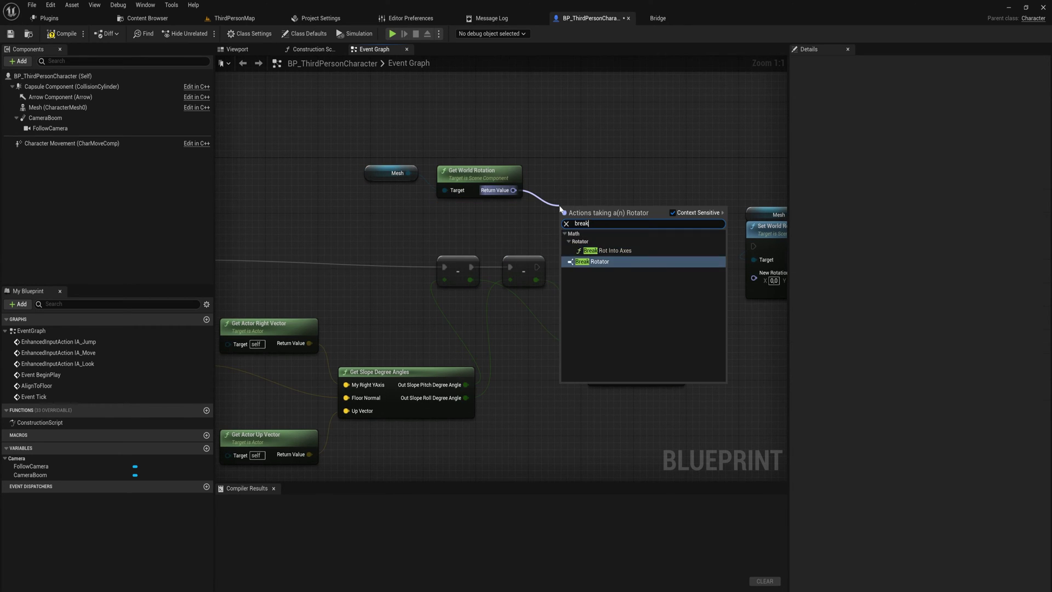
Step: Break the Mesh's world rotation, connect its Z (Yaw) to Make Rotator's Z (Yaw), and tidy the rotation nodes
left_click(586, 261)
left_click_drag(624, 243, 605, 381)
left_click_drag(616, 337, 629, 336)
left_click_drag(367, 164, 626, 180)
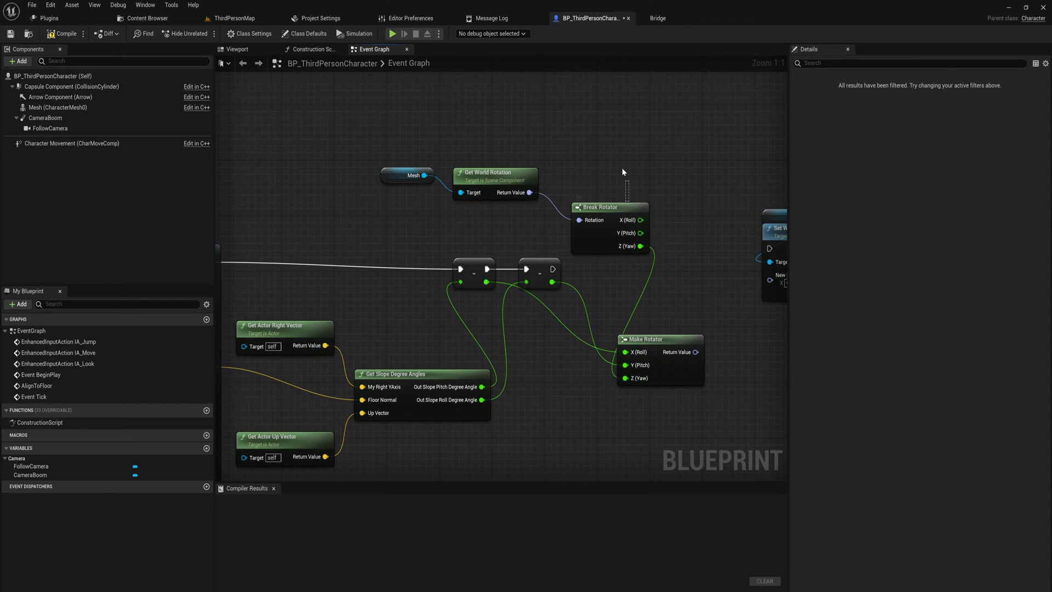
left_click_drag(649, 219, 359, 164)
left_click_drag(597, 208, 571, 166)
Step: Connect the second negate node's execution and the Make Rotator output to Set World Rotation, and save everything
right_click_drag(603, 284, 491, 281)
left_click_drag(440, 266, 583, 349)
key("ctrl+shift+s")
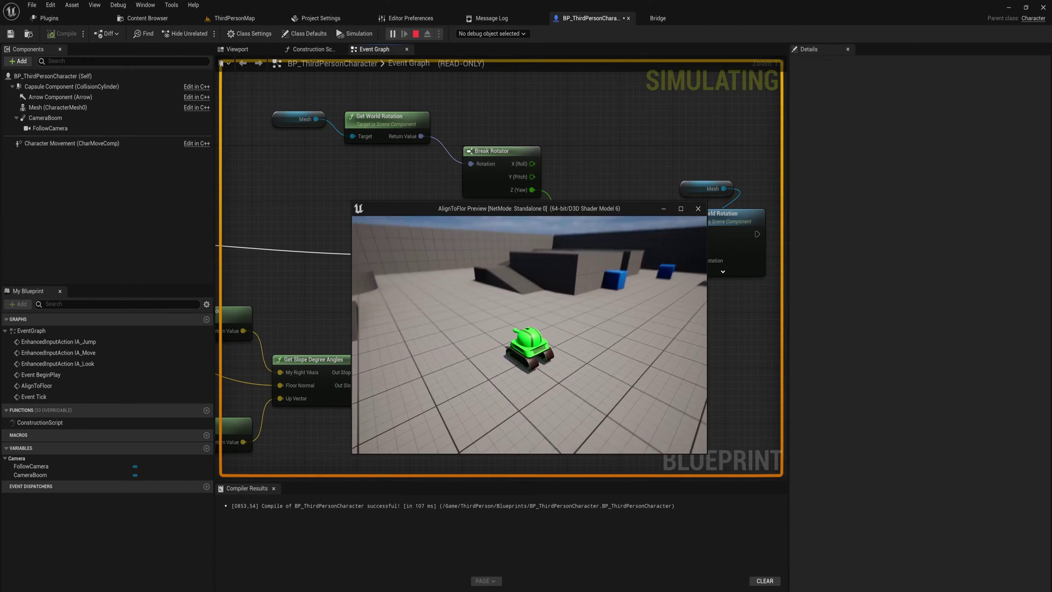
Step: Play-test the tank by driving it around the level to check how it aligns to the floor
key("w")
key("w")
key("w")
key("w")
key("w")
key("w")
key("Escape")
Step: Turn off grid snapping in the character's viewport and fine-tune the tank mesh's vertical position
left_click(246, 49)
right_click_drag(505, 323, 306, 241)
right_click_drag(524, 300, 498, 301)
key("w")
left_click(532, 296)
left_click_drag(516, 306, 517, 318)
left_click(698, 63)
left_click_drag(518, 323, 518, 310)
Step: Play-test the tank on the ramps and platform, turning in several directions to check its slope alignment
left_click(393, 33)
key("w")
key("s")
key("d")
key("a")
key("d")
key("w")
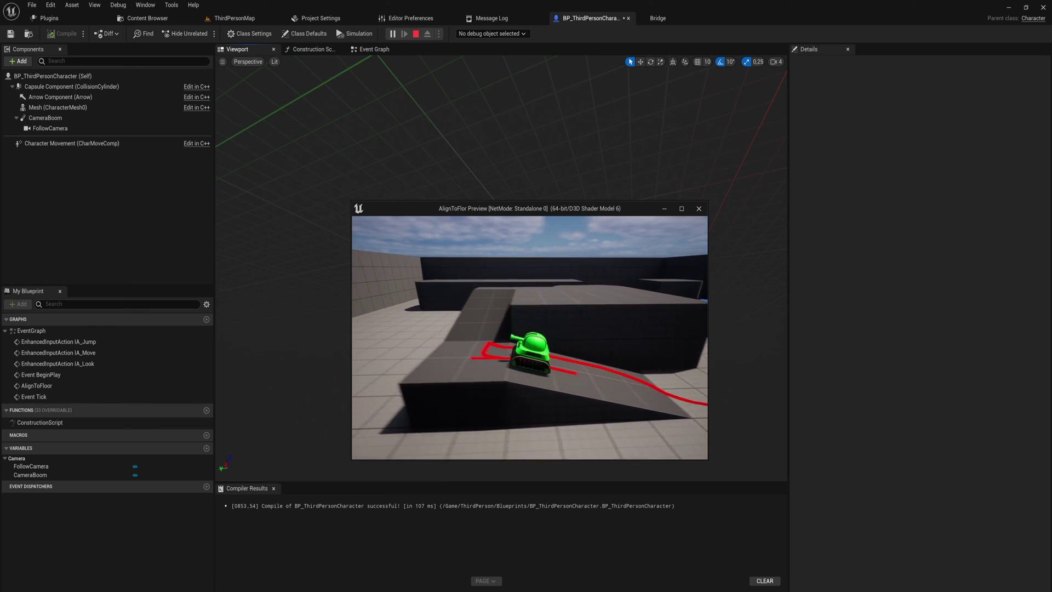
key("w")
key("Escape")
Step: Move the Set World Rotation and Mesh nodes away from Make Rotator and add an RInterp To node in the gap
left_click(371, 50)
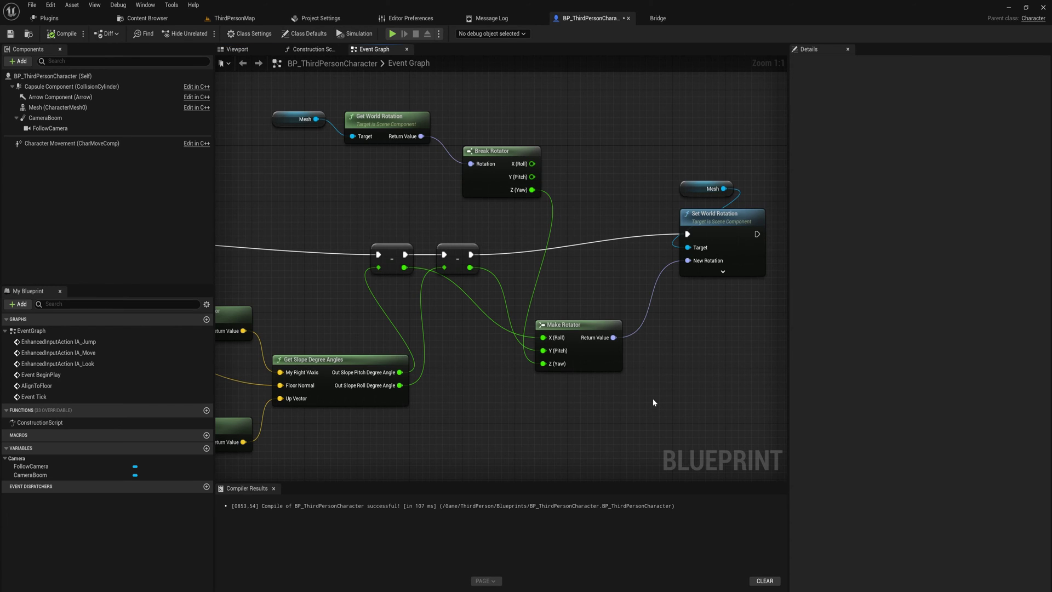
right_click_drag(667, 345, 542, 376)
left_click_drag(468, 356, 589, 218)
left_click_drag(596, 259, 774, 266)
right_click_drag(506, 308, 475, 312)
right_click(475, 313)
type("rinterp")
key("Return")
left_click_drag(500, 318, 493, 204)
Step: Connect Get World Rotation's output to RInterp To's Current and Make Rotator's output to its Target
right_click_drag(290, 155, 418, 181)
right_click_drag(257, 182, 338, 216)
left_click_drag(332, 214, 336, 230)
left_click_drag(406, 172, 439, 230)
right_click_drag(457, 203, 386, 226)
left_click_drag(390, 269, 608, 332)
left_click_drag(604, 331, 605, 330)
right_click_drag(604, 331, 506, 249)
left_click_drag(451, 374, 500, 253)
Step: Connect RInterp To's Delta Time to the AlignToFloor event's Delta Sec
right_click_drag(412, 382, 471, 365)
right_click_drag(463, 321, 1001, 343)
right_click_drag(350, 345, 661, 317)
left_click_drag(504, 286, 296, 252)
Step: Set RInterp To's Interp Speed to 2 and connect its Return Value to Set World Rotation's New Rotation
right_click_drag(345, 263, 552, 300)
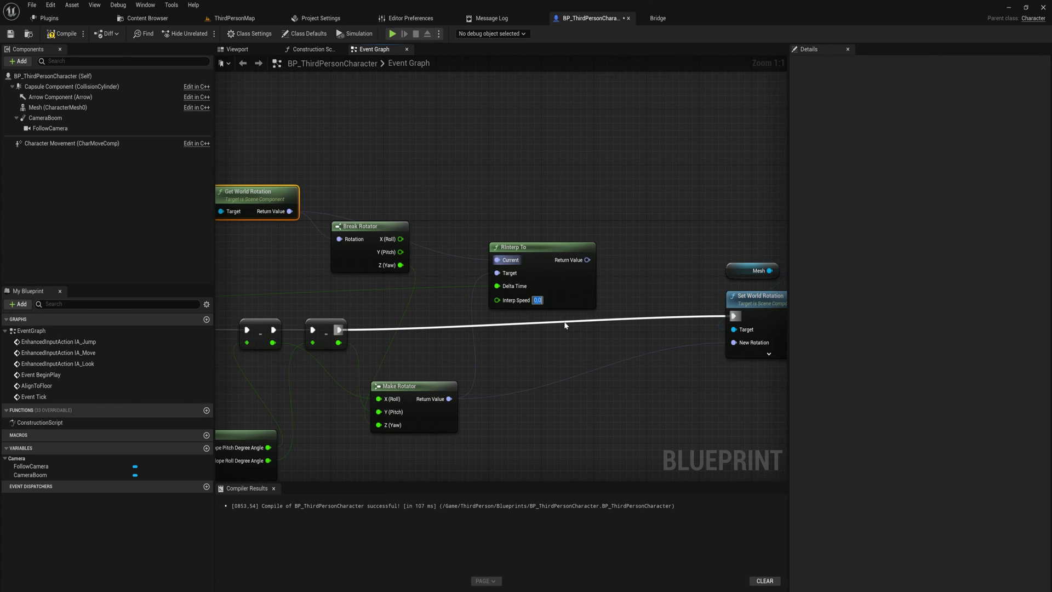
type("2")
left_click(565, 311)
left_click_drag(586, 261, 733, 342)
Step: Play-test the tank to check the smoothness of the interpolated floor alignment
left_click(393, 34)
key("w")
key("a")
key("w")
key("a")
key("Escape")
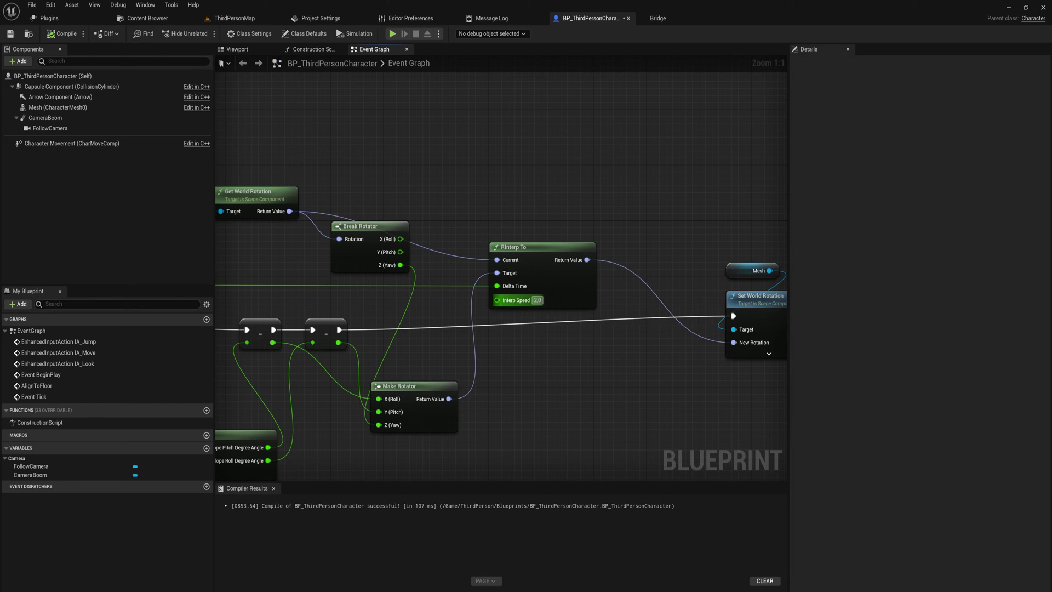
Step: Set RInterp To's Interp Speed to 10 and play-test the tank's floor alignment while driving around the level
left_click(536, 299)
type("10")
left_click(393, 32)
key("w")
key("w")
key("w")
key("w")
key("w")
key("w")
key("w")
key("w")
key("w")
key("d")
key("a")
key("w")
key("w")
key("w")
key("Escape")
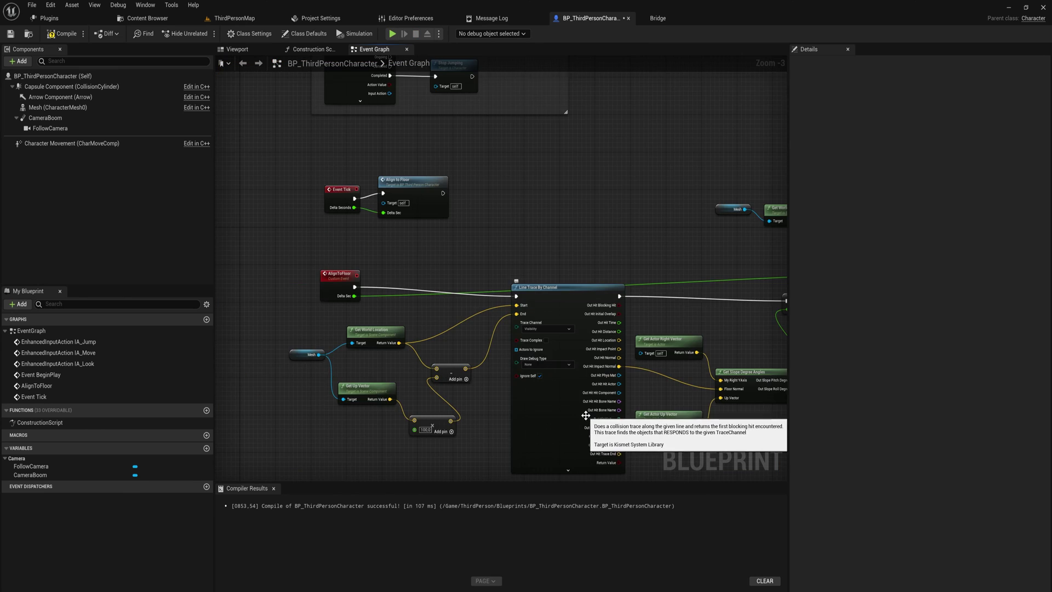